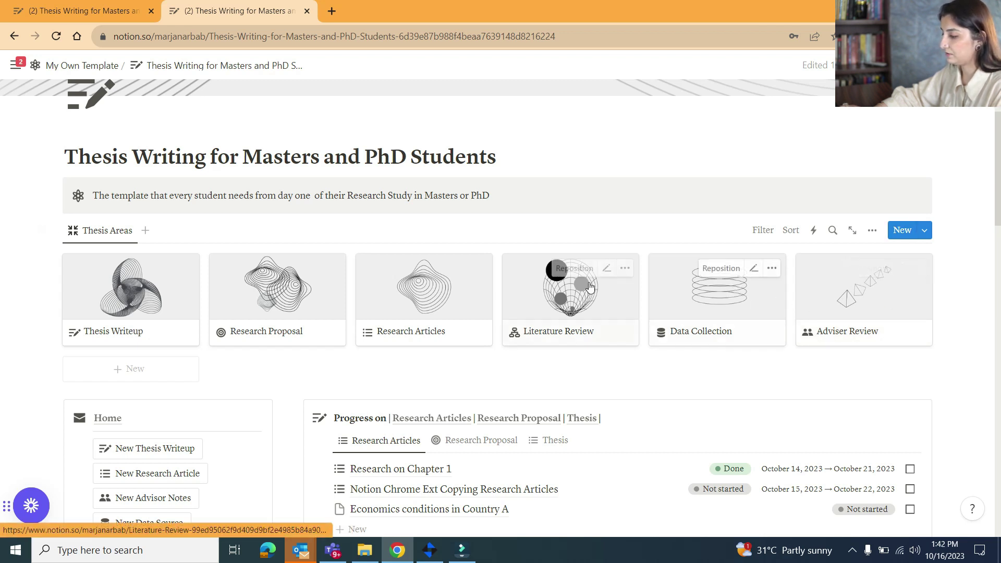
Add a new Research Articles entry titled 'Economics conditions', left as Not started
{"action": "scroll", "coordinate": [199, 161], "scroll_direction": "down", "scroll_amount": 5}
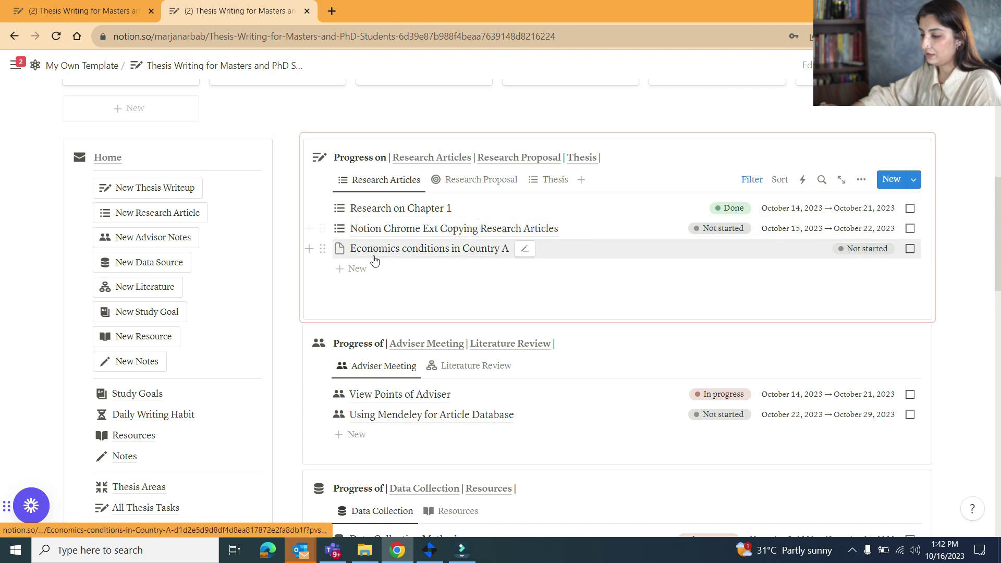
{"action": "left_click", "coordinate": [144, 218]}
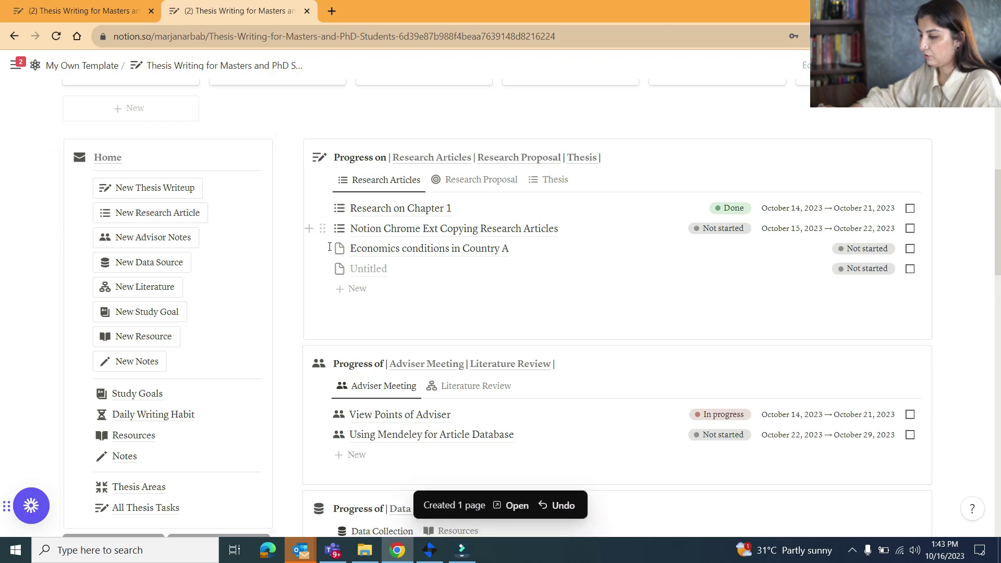
{"action": "mouse_move", "coordinate": [368, 268]}
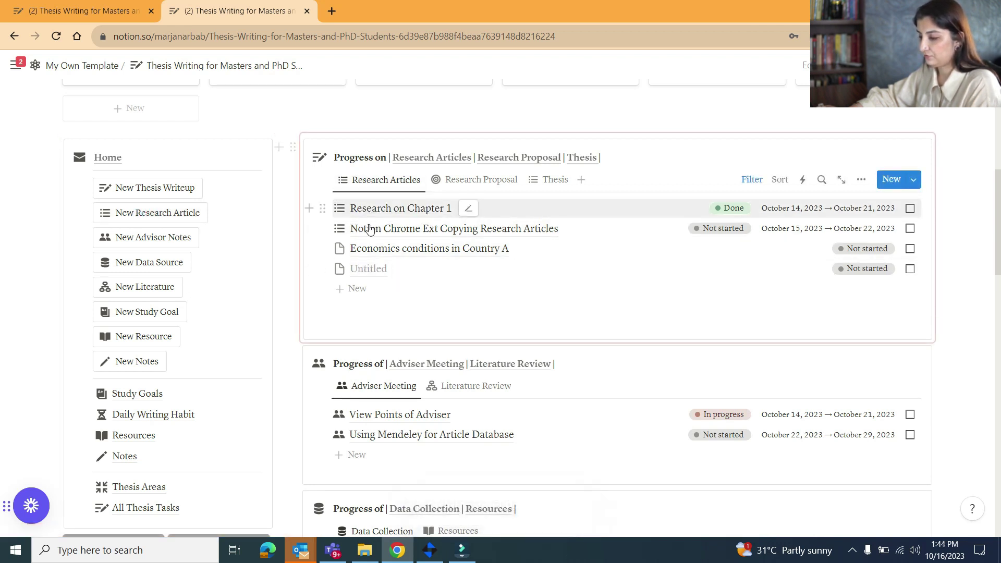
{"action": "left_click", "coordinate": [365, 272]}
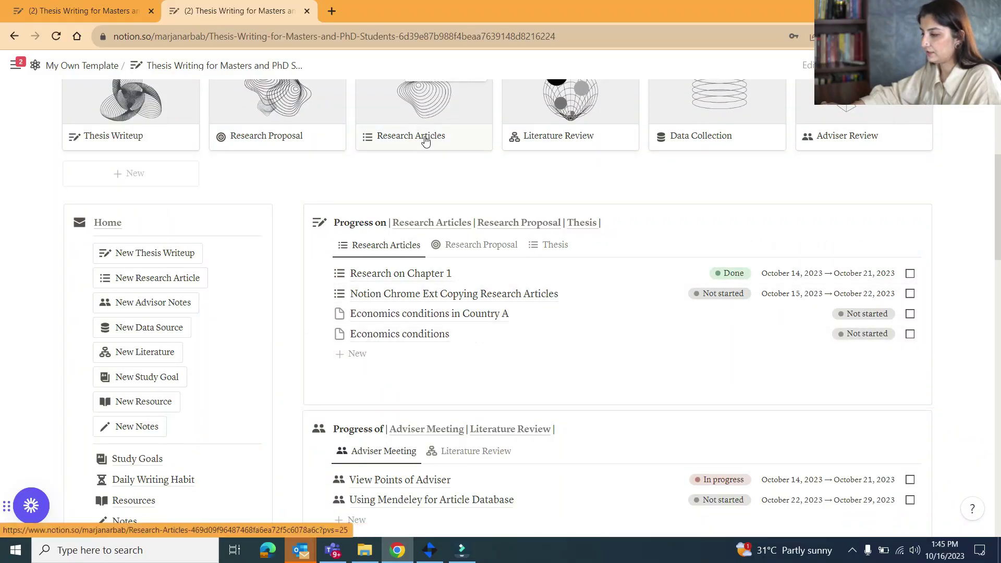
{"action": "left_click", "coordinate": [421, 107]}
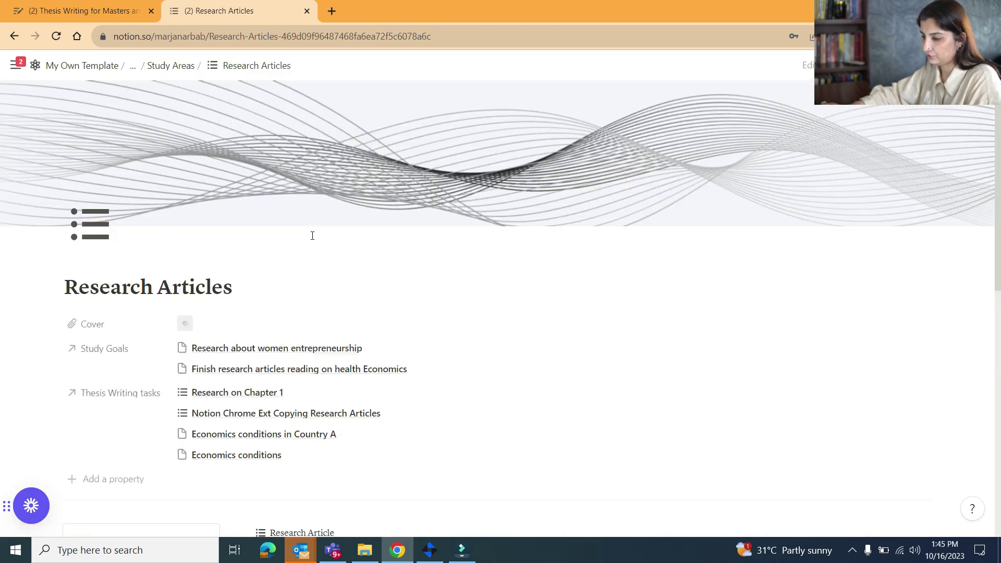
{"action": "scroll", "coordinate": [314, 235], "scroll_direction": "down", "scroll_amount": 4}
{"action": "scroll", "coordinate": [315, 257], "scroll_direction": "down", "scroll_amount": 2}
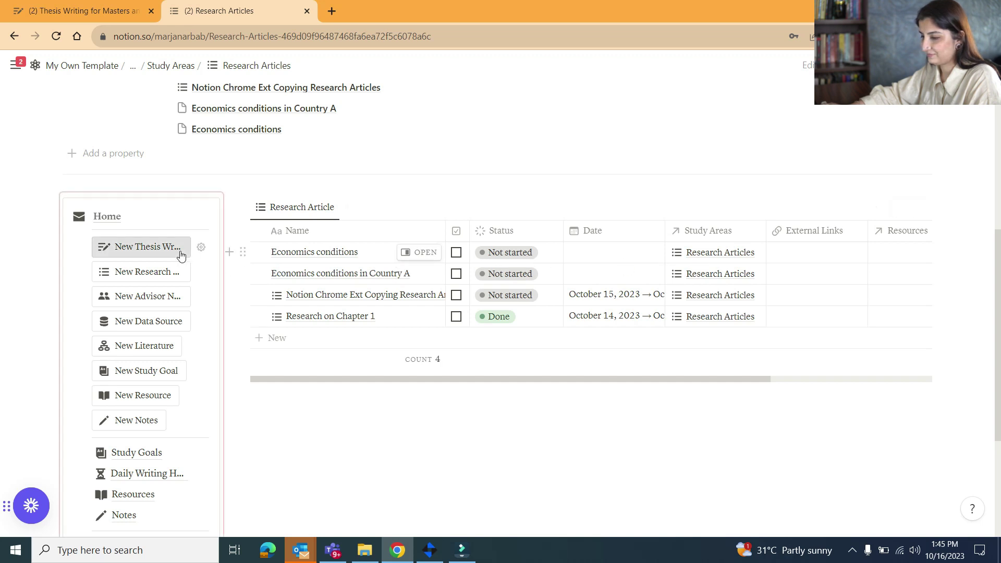
{"action": "key", "text": "alt+Left"}
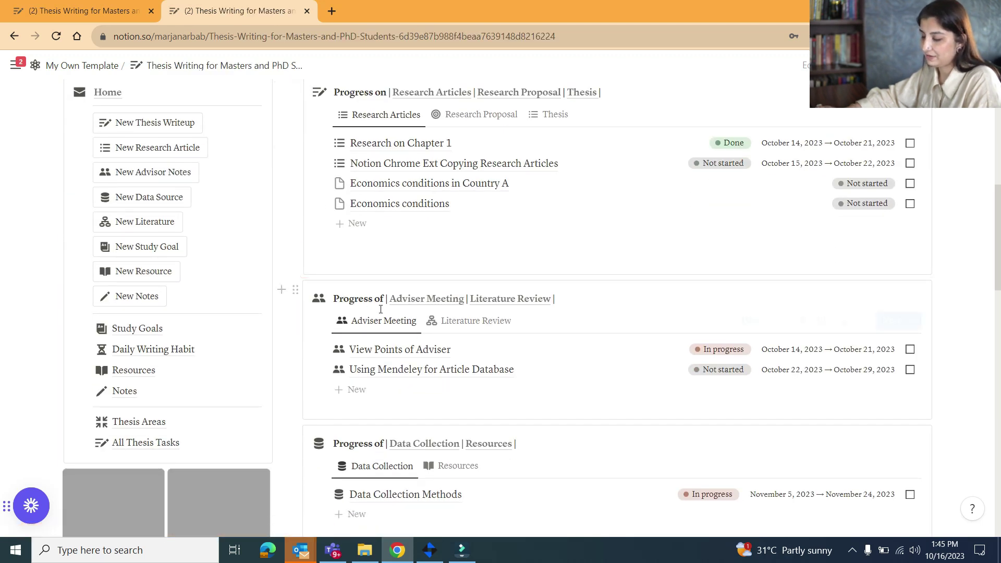
{"action": "scroll", "coordinate": [381, 310], "scroll_direction": "down", "scroll_amount": 1}
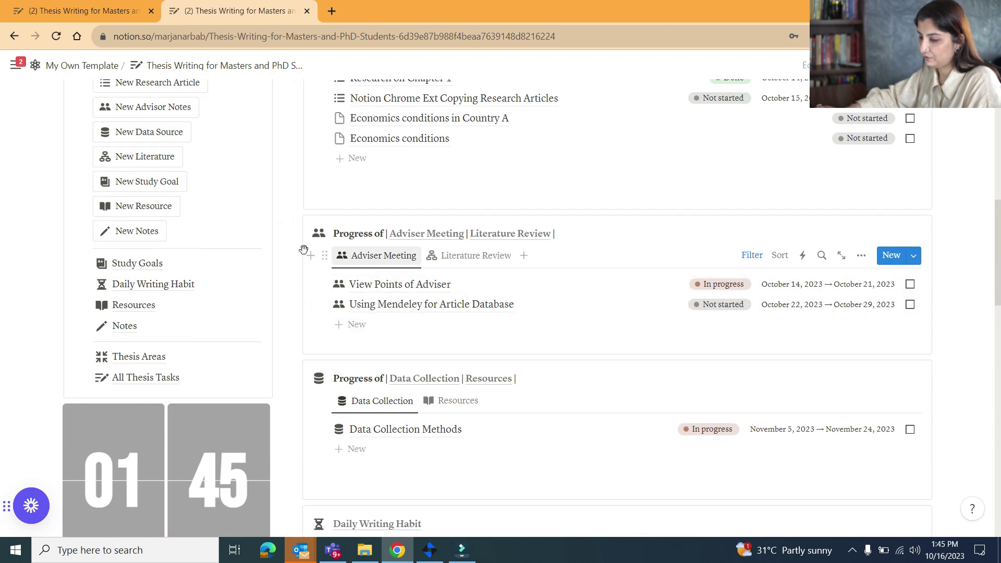
Add an Adviser Meeting entry titled 'Post review meeting' and close its side peek
{"action": "left_click", "coordinate": [135, 111]}
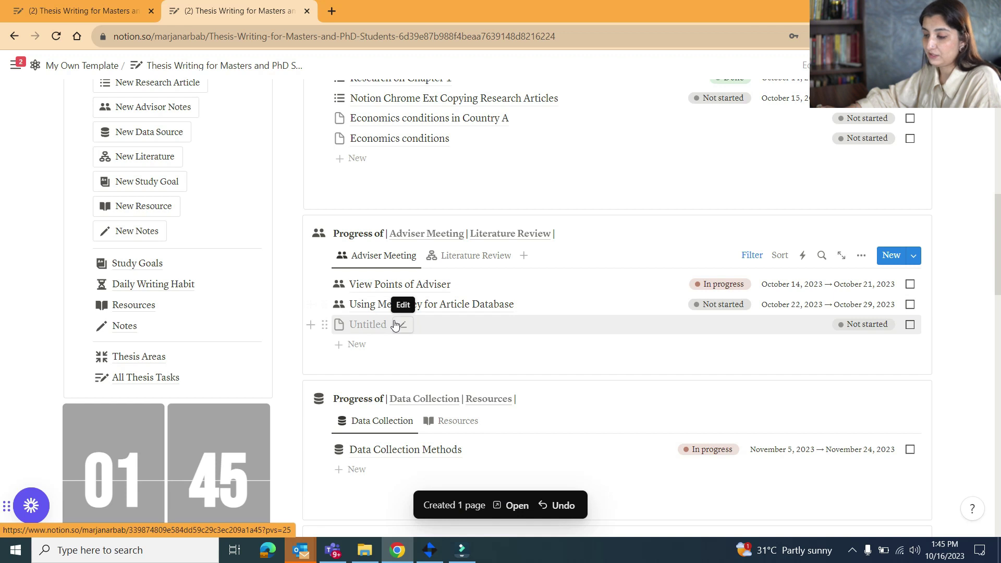
{"action": "left_click", "coordinate": [373, 325]}
{"action": "type", "text": "Post review meet"}
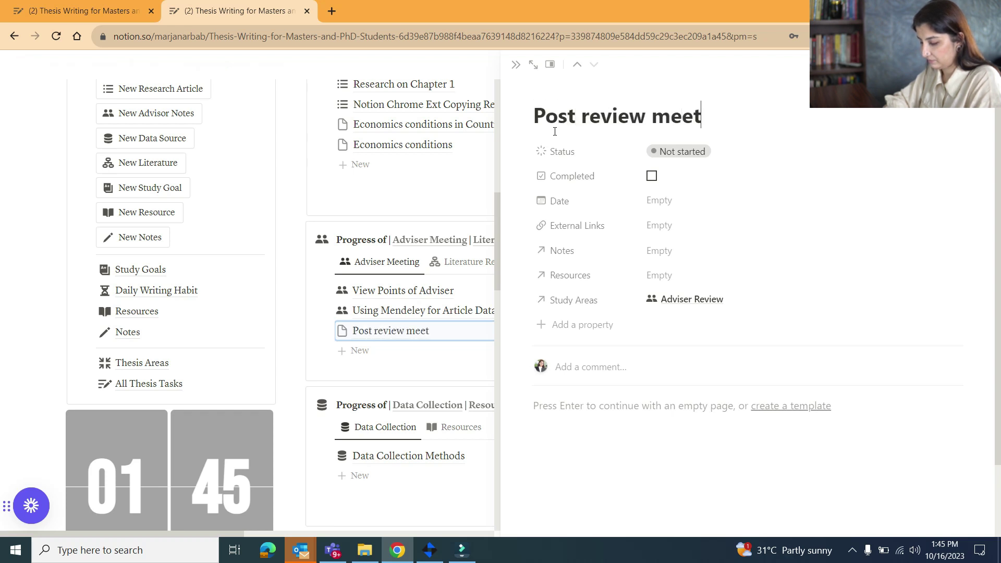
{"action": "type", "text": "ing"}
{"action": "key", "text": "Return"}
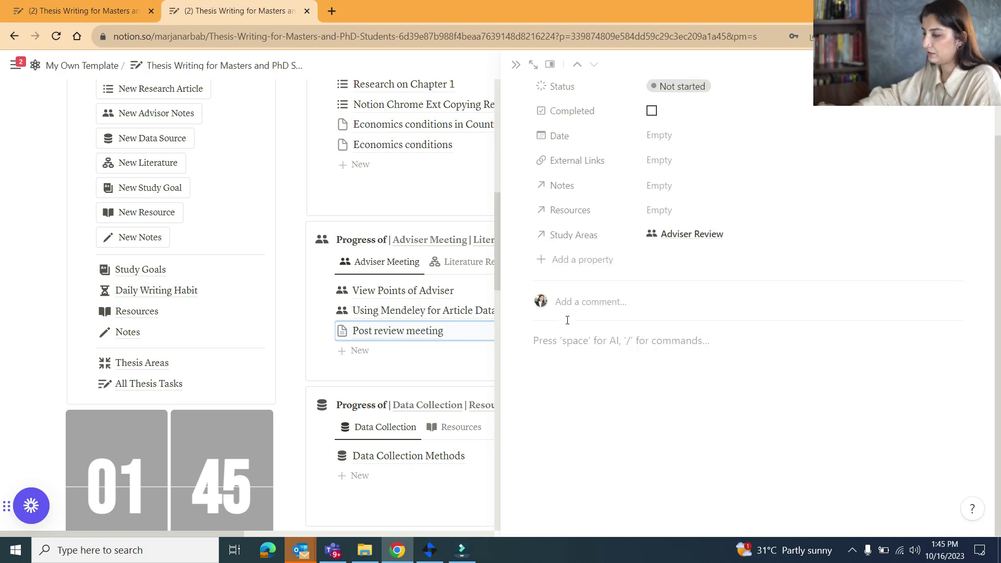
{"action": "scroll", "coordinate": [558, 271], "scroll_direction": "up", "scroll_amount": 2}
{"action": "left_click", "coordinate": [519, 66]}
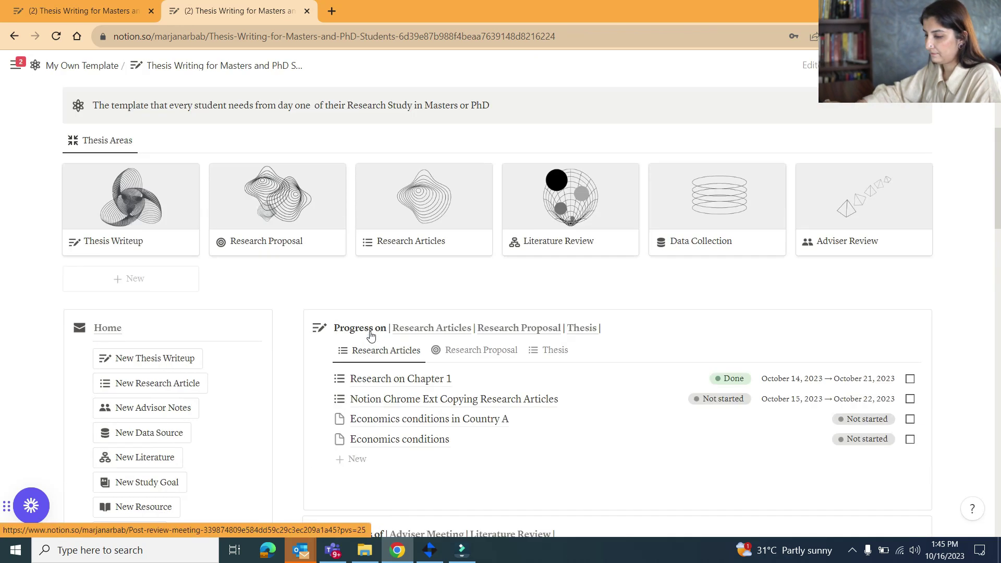
Open the Adviser Review area page from its card
{"action": "scroll", "coordinate": [470, 313], "scroll_direction": "up", "scroll_amount": 3}
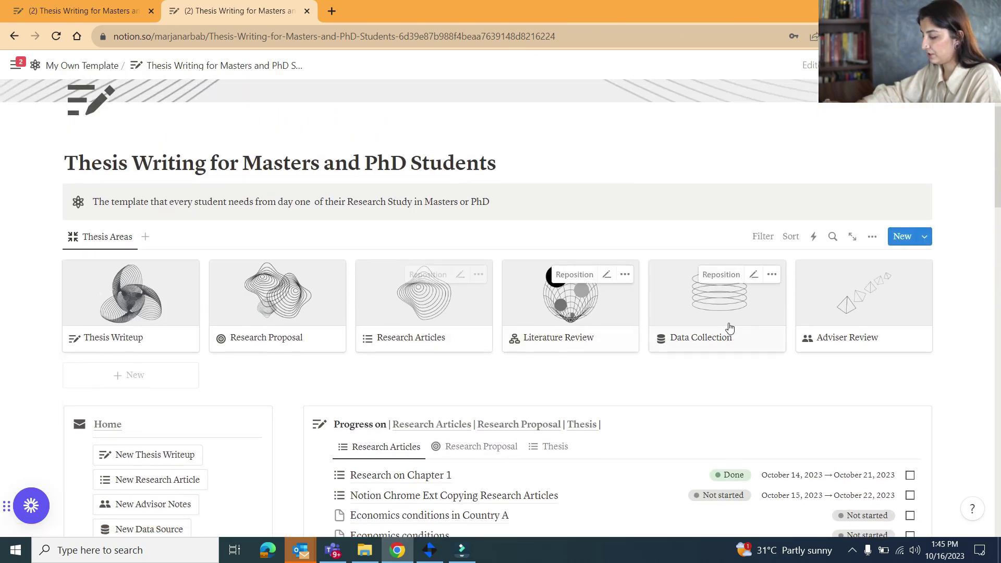
{"action": "left_click", "coordinate": [841, 306]}
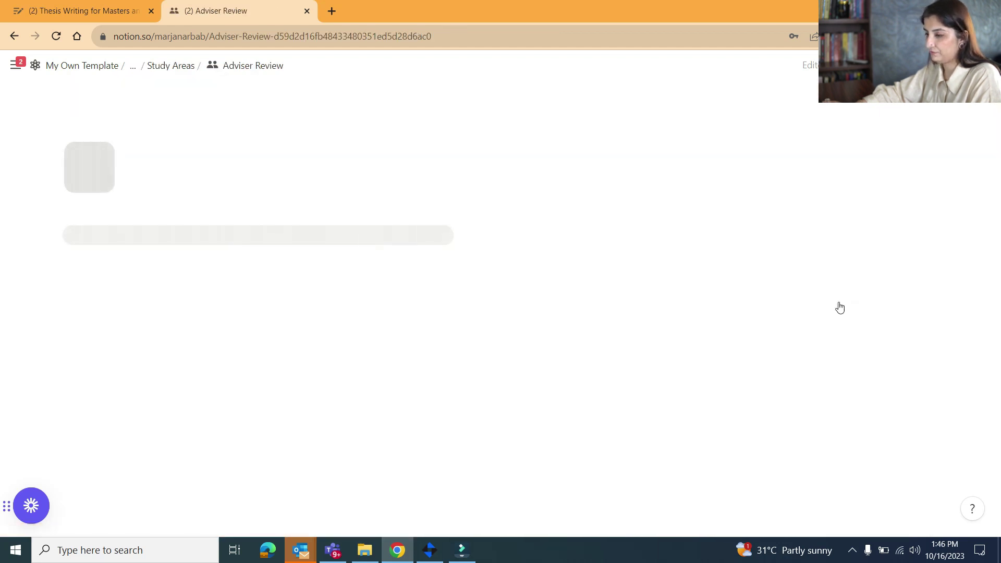
{"action": "scroll", "coordinate": [500, 308], "scroll_direction": "down", "scroll_amount": 2}
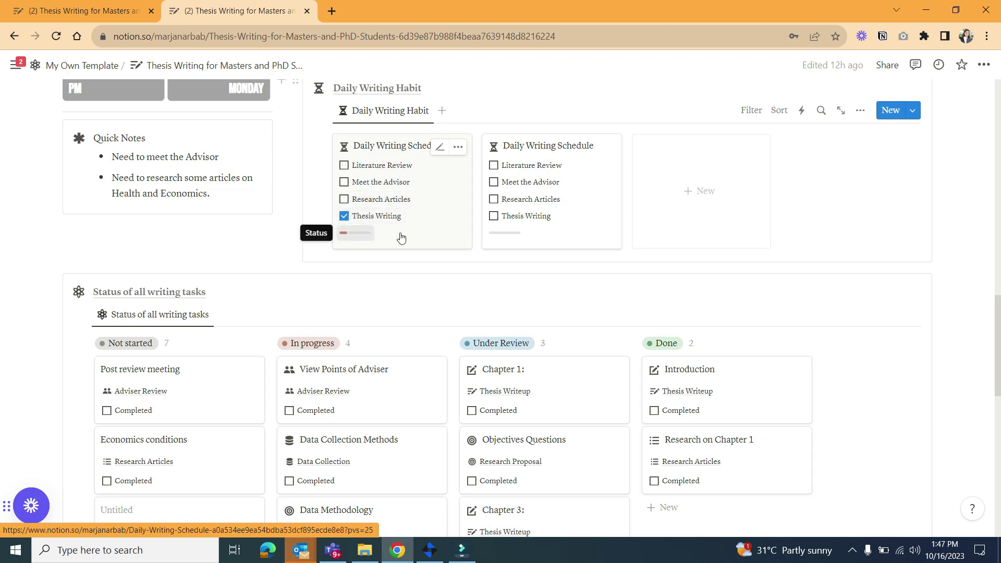
Create a third Daily Writing Schedule card with Research Articles ticked, then close it
{"action": "left_click", "coordinate": [684, 200]}
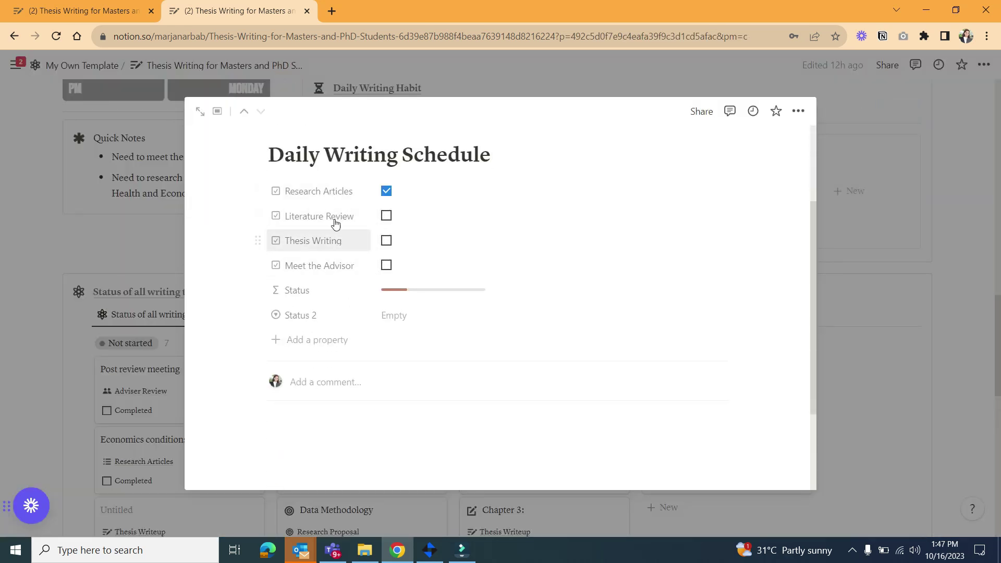
{"action": "left_click", "coordinate": [837, 127]}
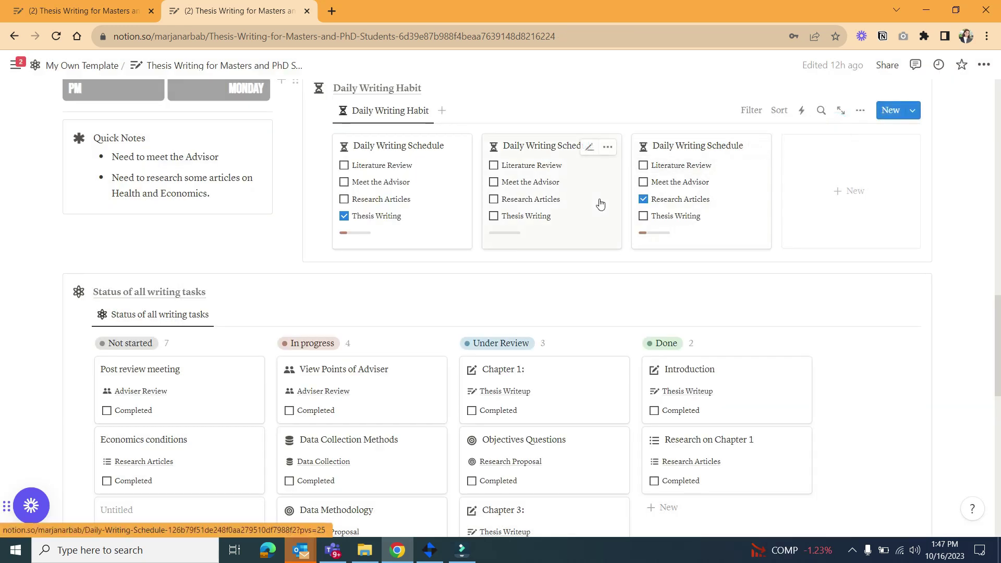
{"action": "scroll", "coordinate": [308, 188], "scroll_direction": "down", "scroll_amount": 3}
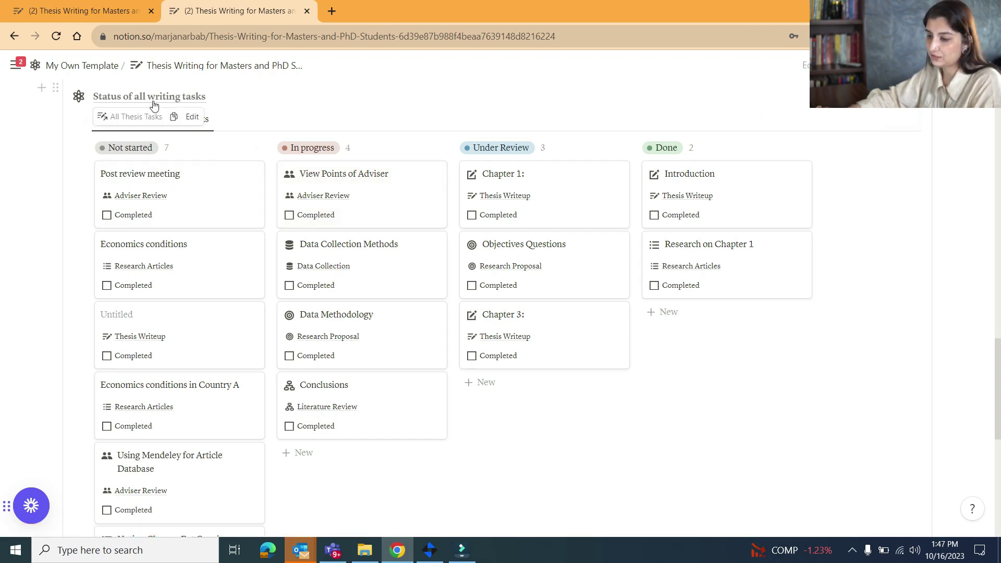
{"action": "scroll", "coordinate": [203, 125], "scroll_direction": "down", "scroll_amount": 2}
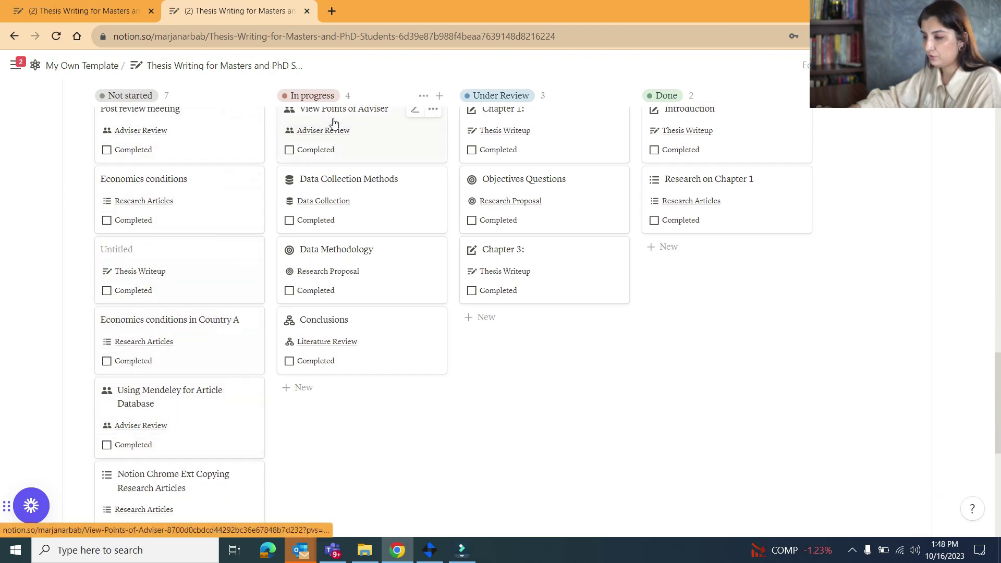
{"action": "scroll", "coordinate": [336, 123], "scroll_direction": "down", "scroll_amount": 2}
{"action": "scroll", "coordinate": [336, 219], "scroll_direction": "up", "scroll_amount": 4}
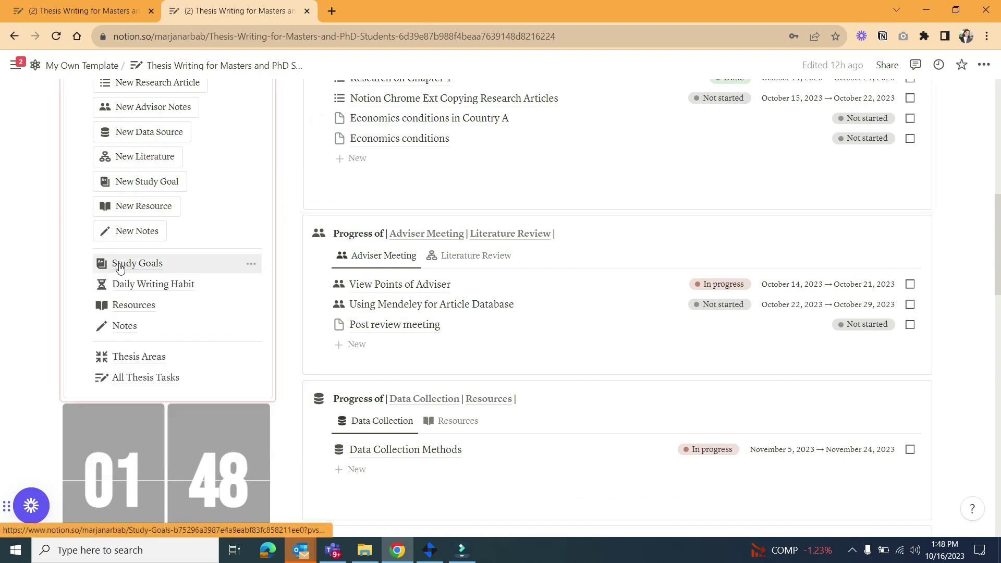
Go to All Thesis Tasks from the Home links and view its full task list
{"action": "scroll", "coordinate": [90, 263], "scroll_direction": "down", "scroll_amount": 1}
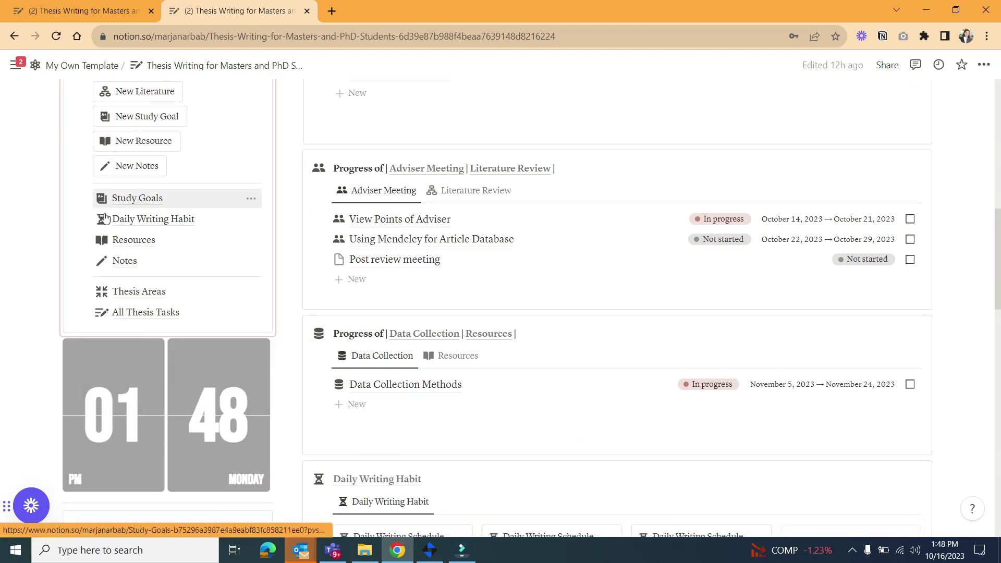
{"action": "scroll", "coordinate": [104, 235], "scroll_direction": "down", "scroll_amount": 2}
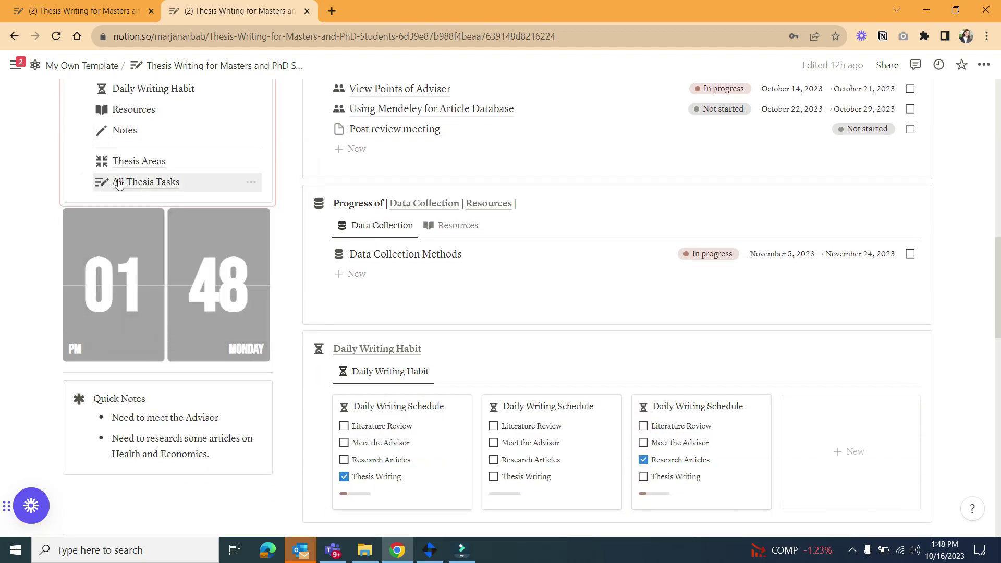
{"action": "left_click", "coordinate": [129, 182]}
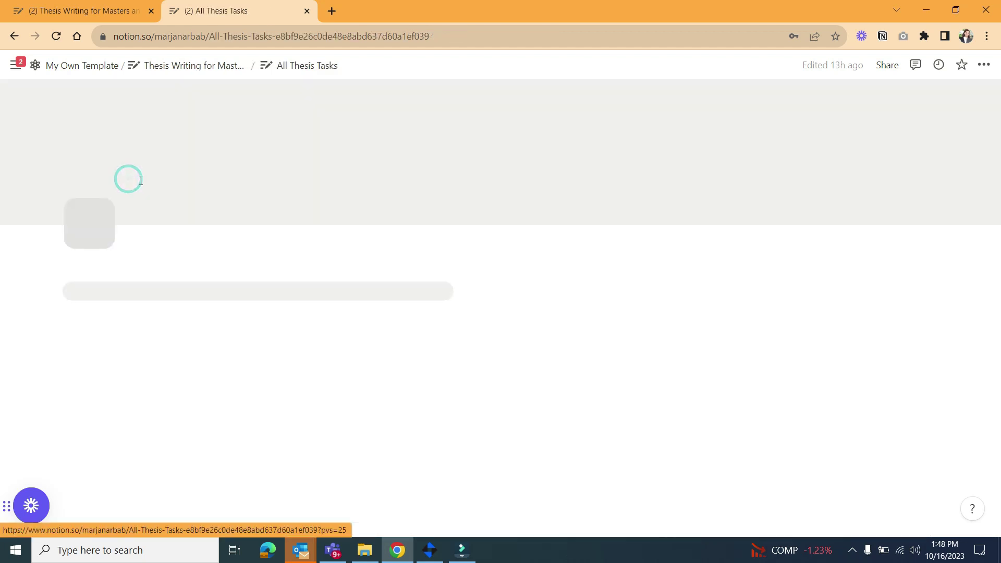
{"action": "scroll", "coordinate": [239, 290], "scroll_direction": "down", "scroll_amount": 1}
{"action": "scroll", "coordinate": [239, 291], "scroll_direction": "down", "scroll_amount": 3}
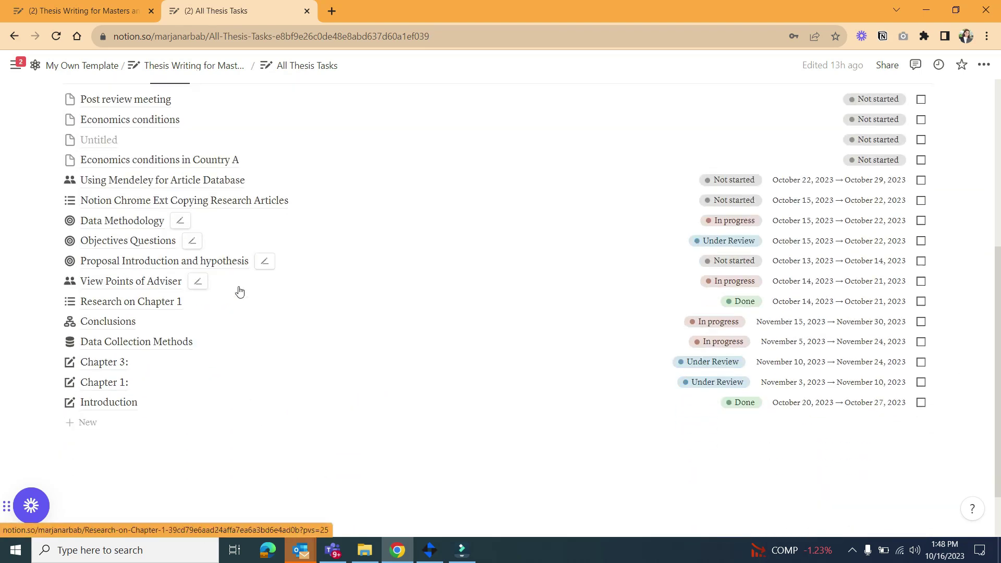